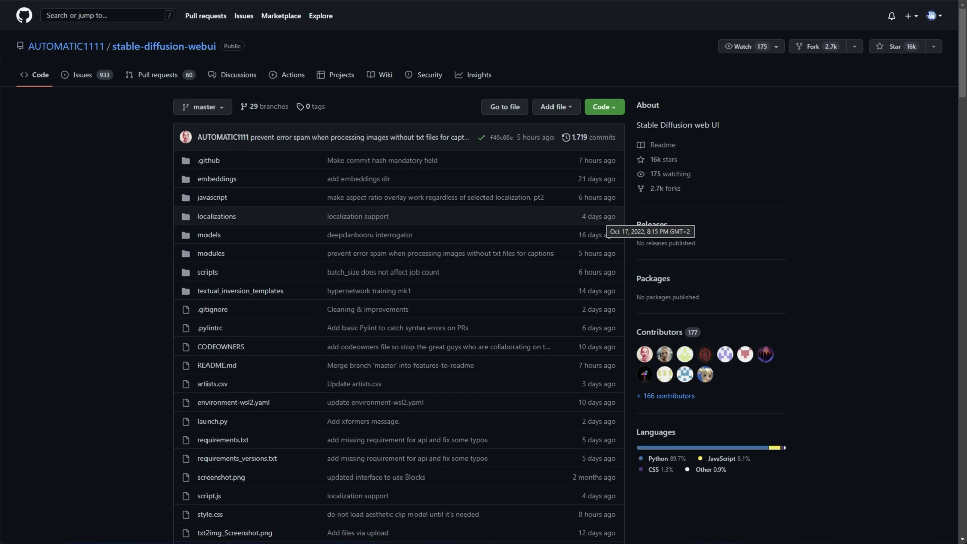
Scroll down to the README and briefly highlight the 'Stable Diffusion web UI' heading.
scroll(569, 234, down, 5)
scroll(574, 237, down, 5)
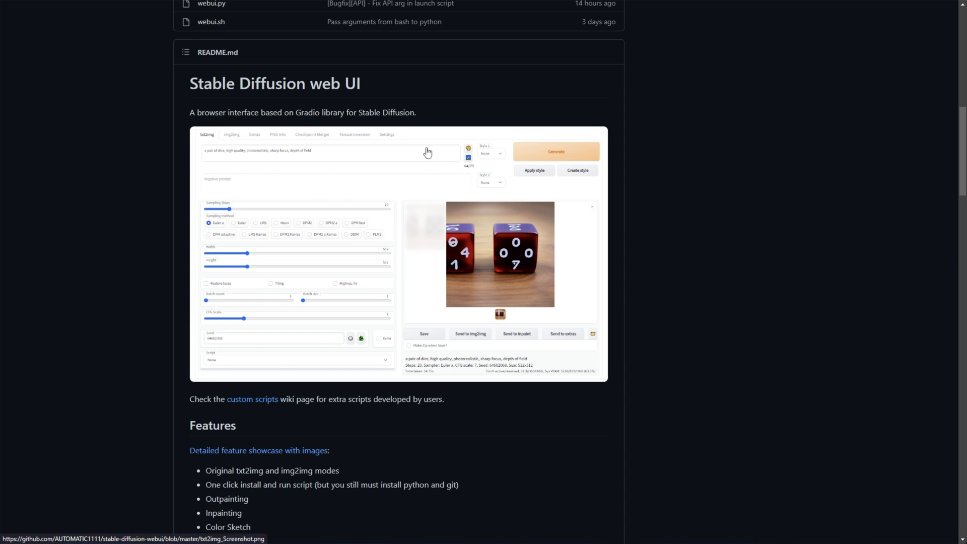
drag(360, 83, 190, 83)
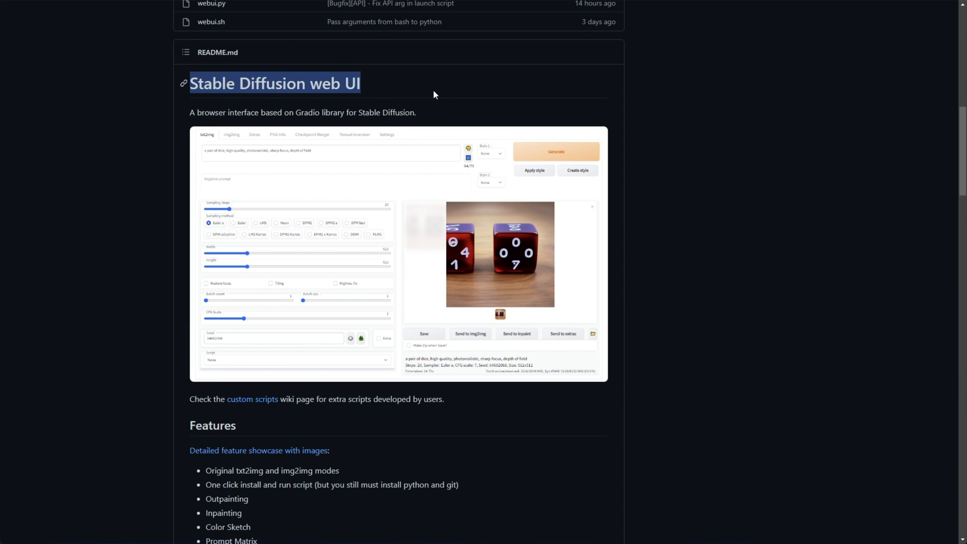
click(478, 107)
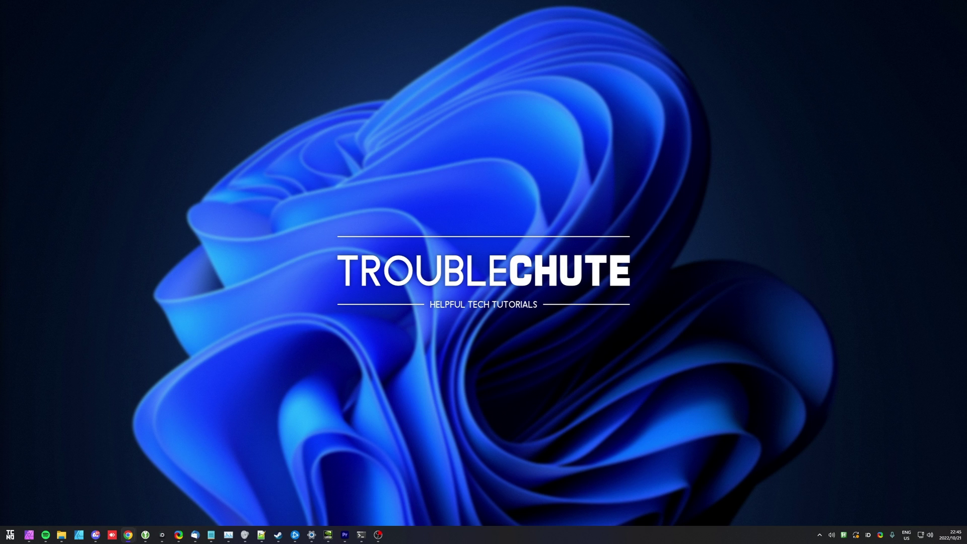
In Terminal, change into ~/stable-diffusion-webui and list its files with ls.
click(361, 535)
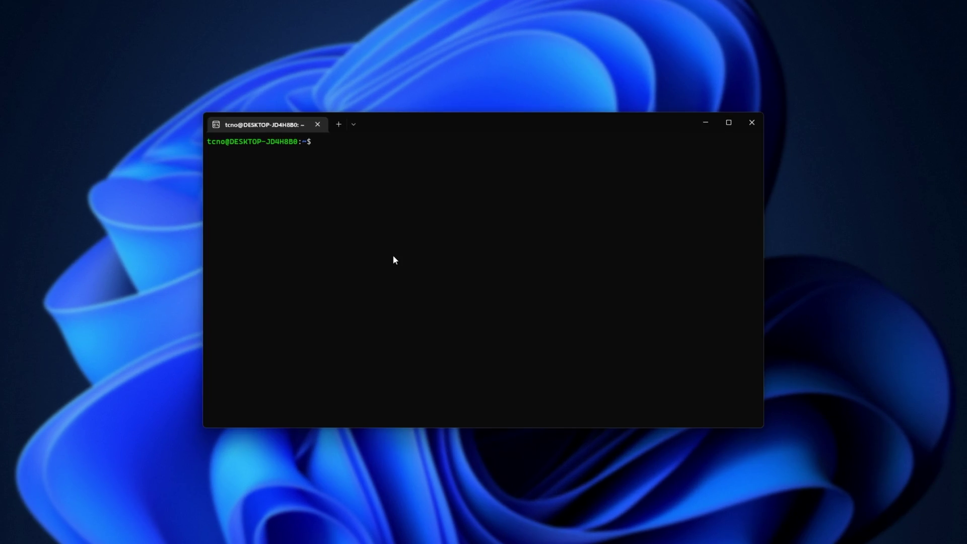
text(cd ~/stable-diffusion-webui)
key(Return)
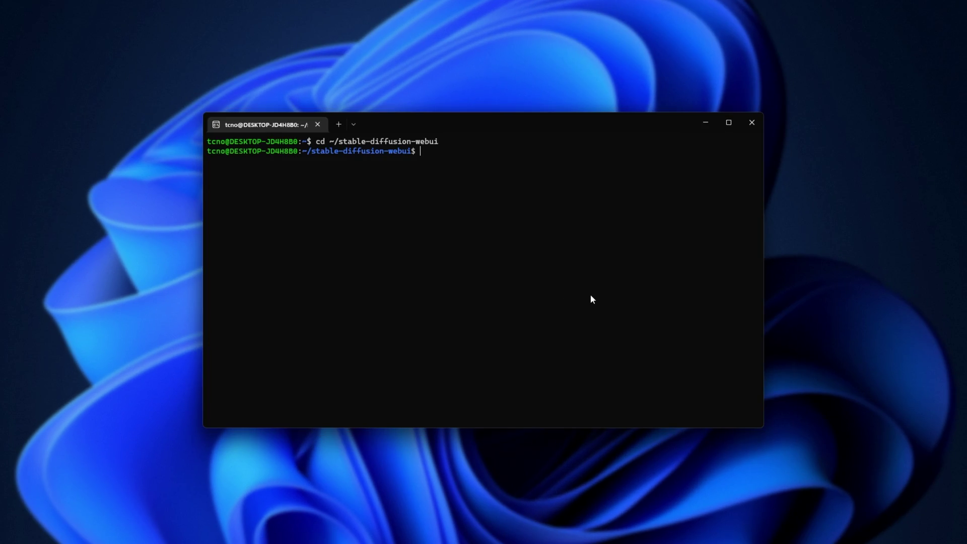
text(ls)
key(Return)
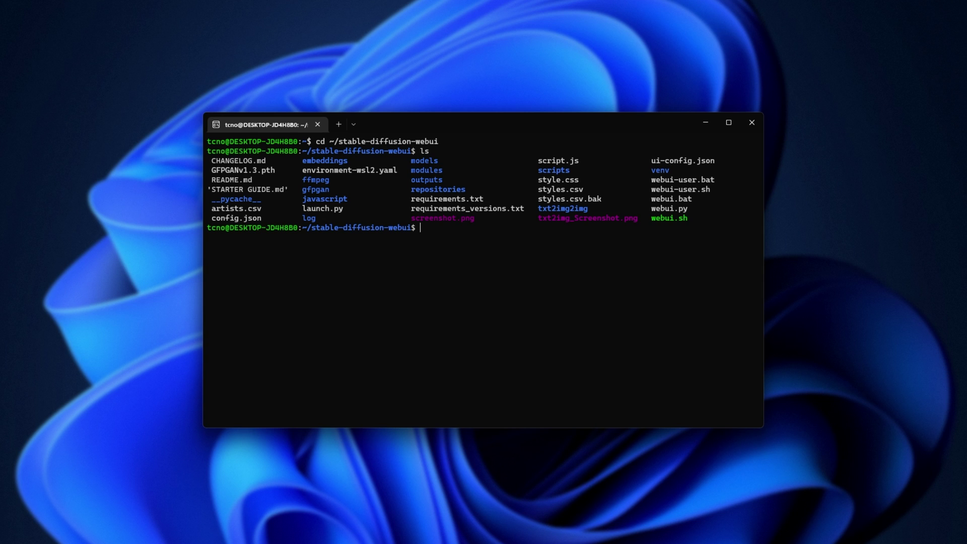
Open the stable-diffusion-webui folder in File Explorer with explorer.exe . and browse its contents.
text(explorer.exe .)
key(Return)
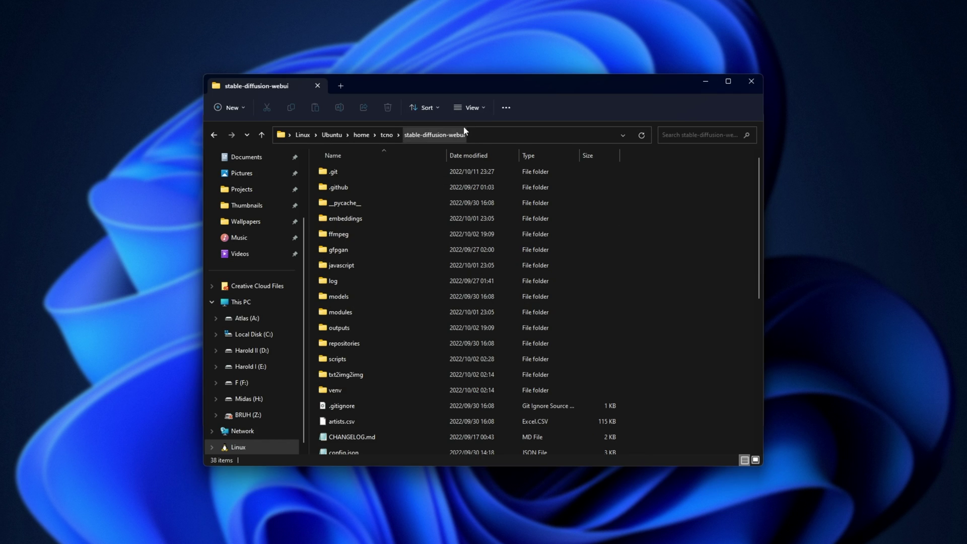
scroll(626, 259, down, 2)
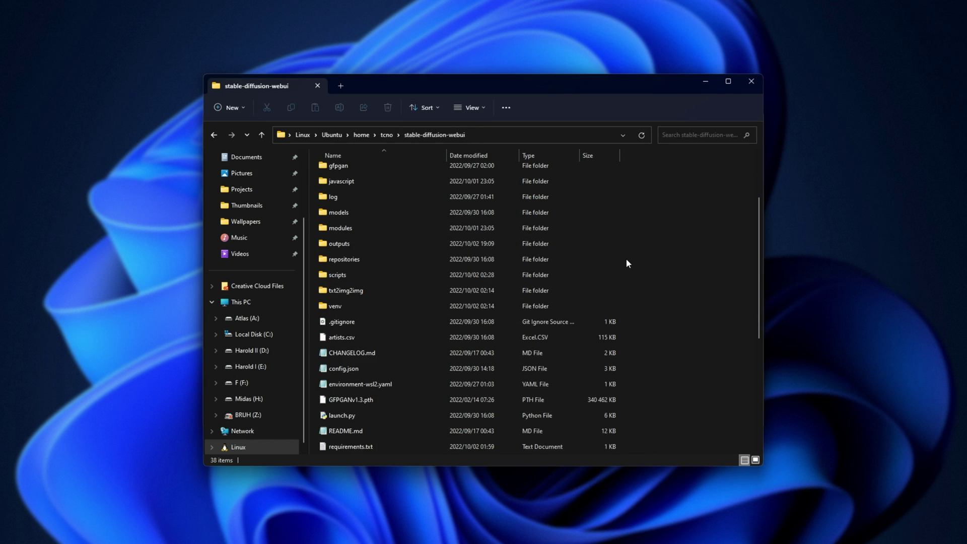
scroll(626, 263, down, 5)
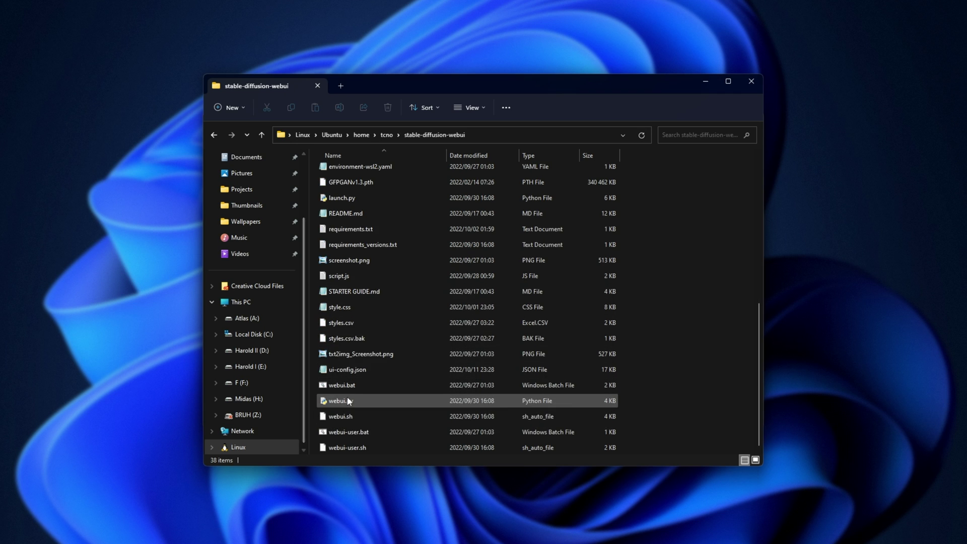
scroll(348, 400, up, 6)
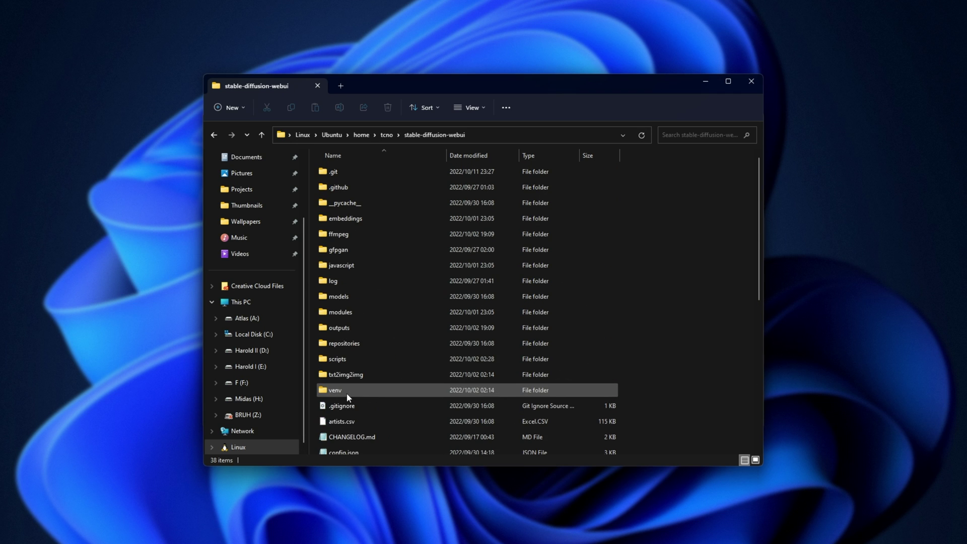
Go into models\Stable-diffusion and briefly select all the existing checkpoint files.
double_click(366, 299)
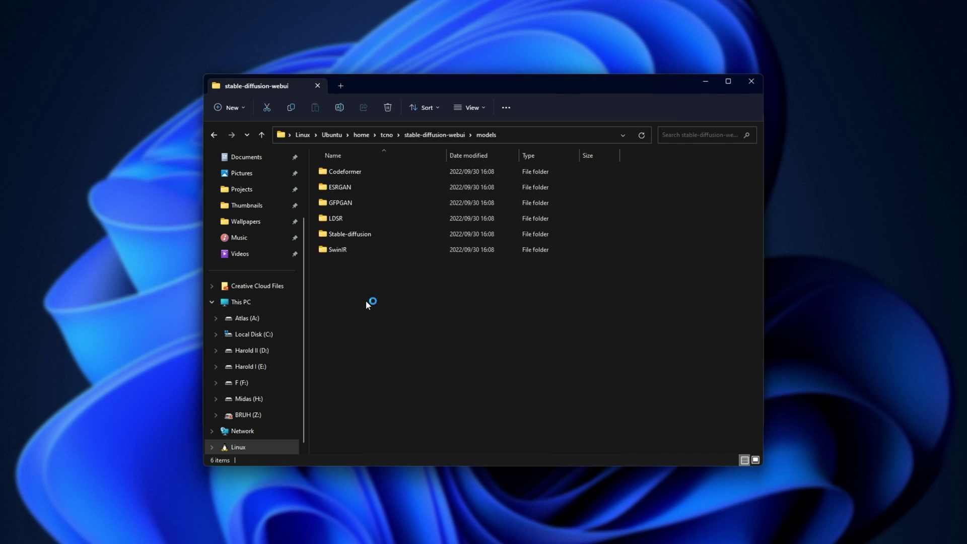
double_click(377, 236)
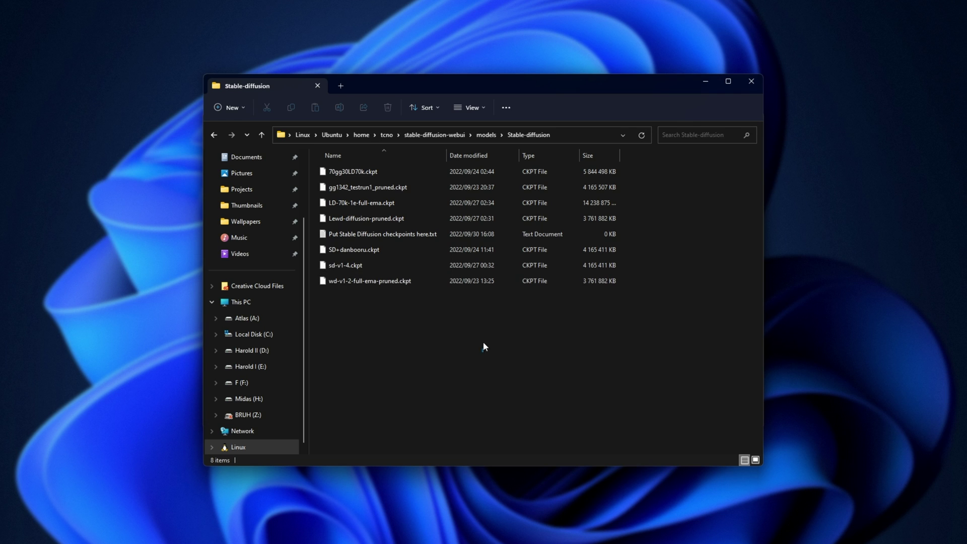
key(ctrl+a)
click(566, 378)
Accept the stable-diffusion-v1-5 license terms and unlock access to the repository.
click(412, 265)
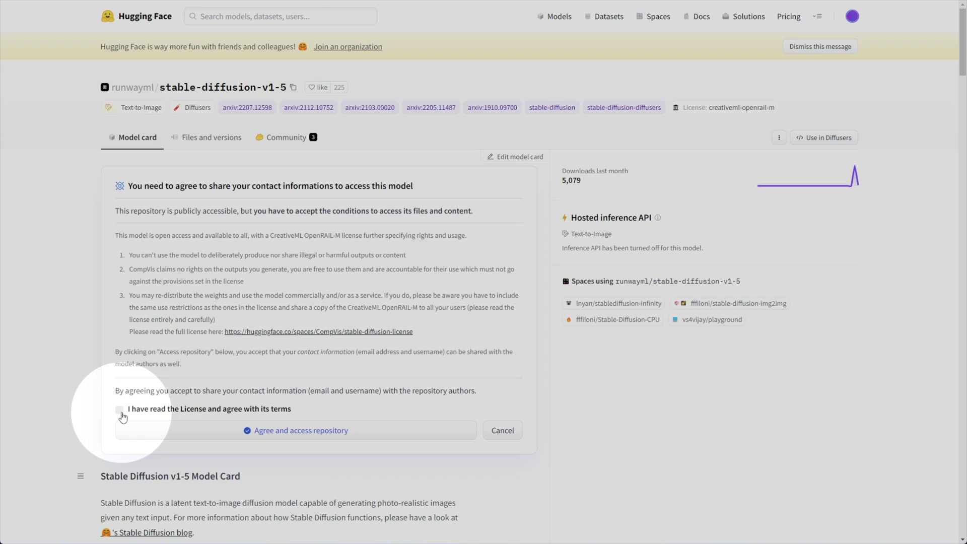
click(120, 411)
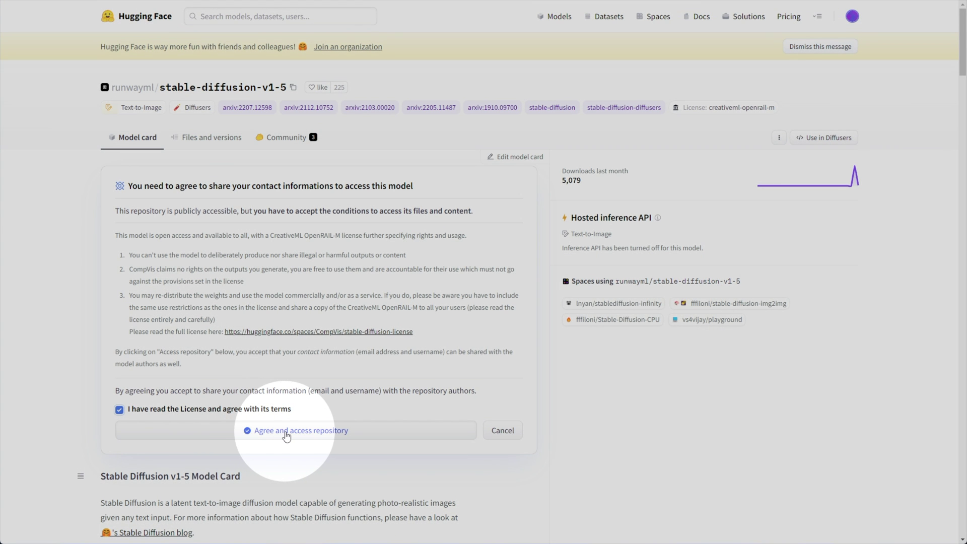
click(286, 434)
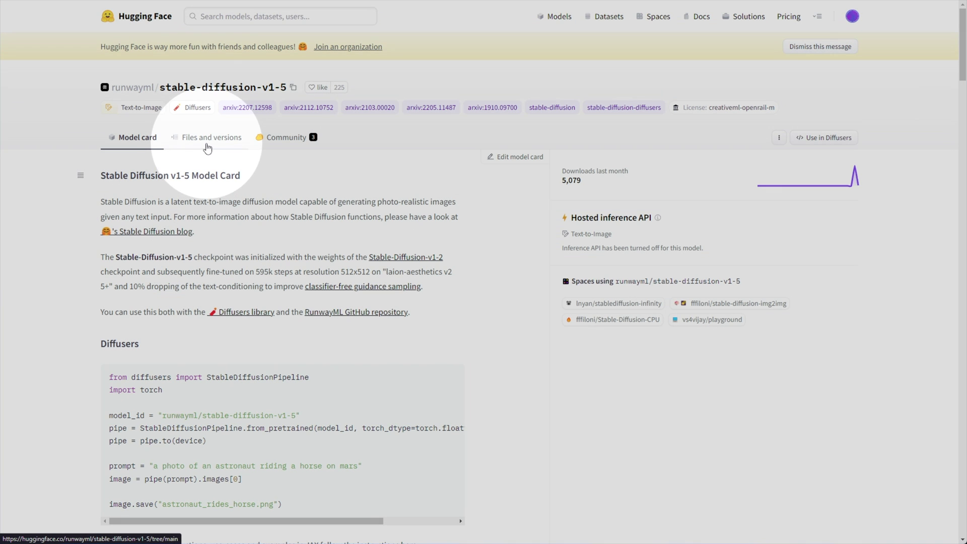
Start downloading the 7.7 GB v1-5-pruned.ckpt from the Files and versions list.
click(209, 144)
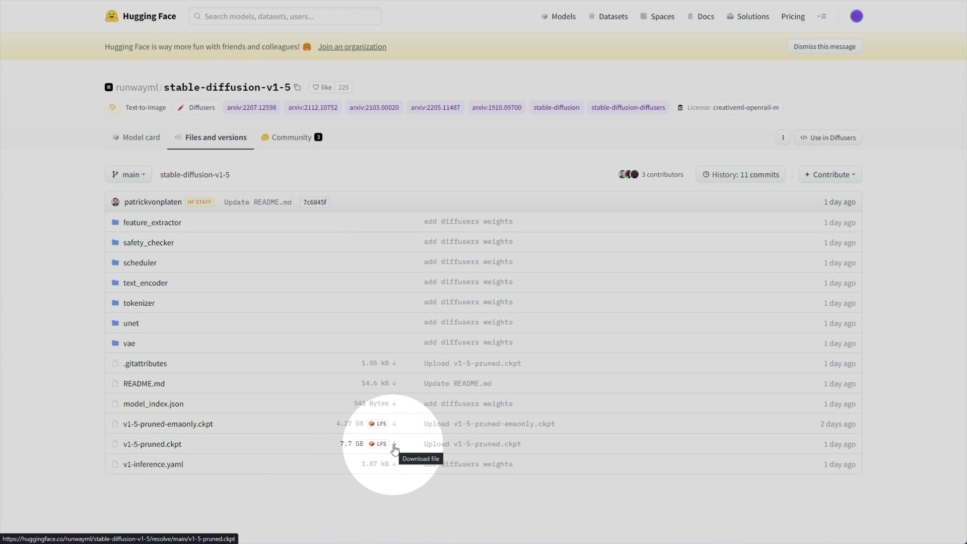
click(394, 444)
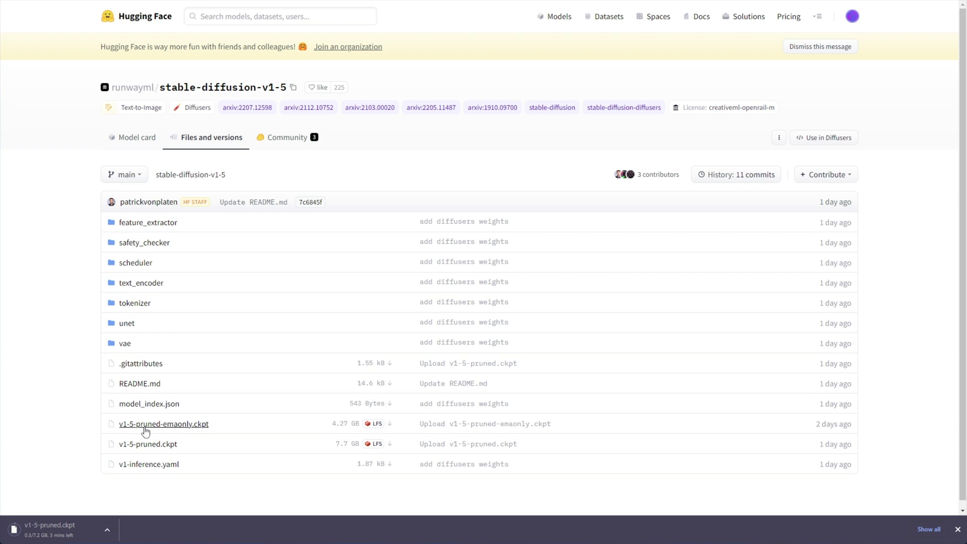
scroll(146, 428, down, 1)
scroll(155, 431, up, 1)
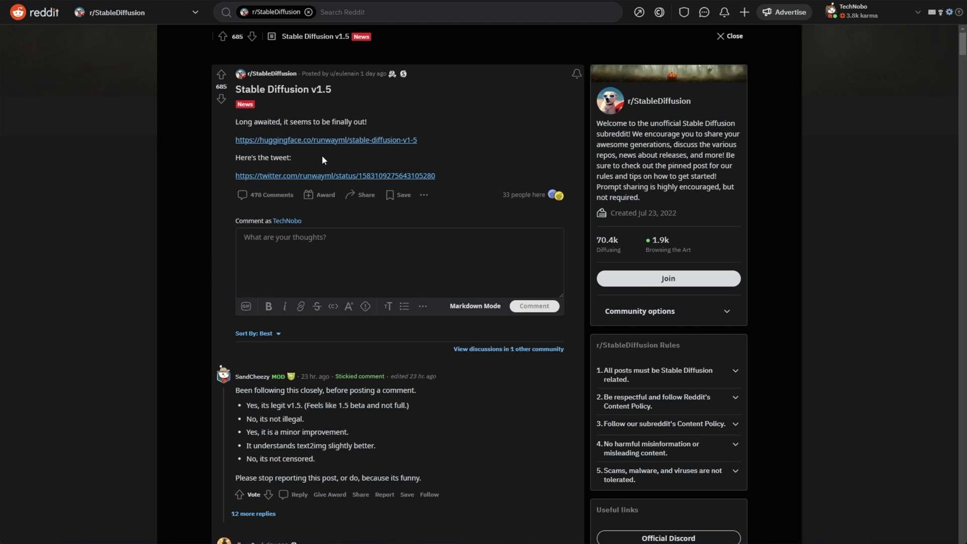
Read the r/StableDiffusion v1.5 post and open its linked tweet in a new tab.
scroll(455, 103, down, 1)
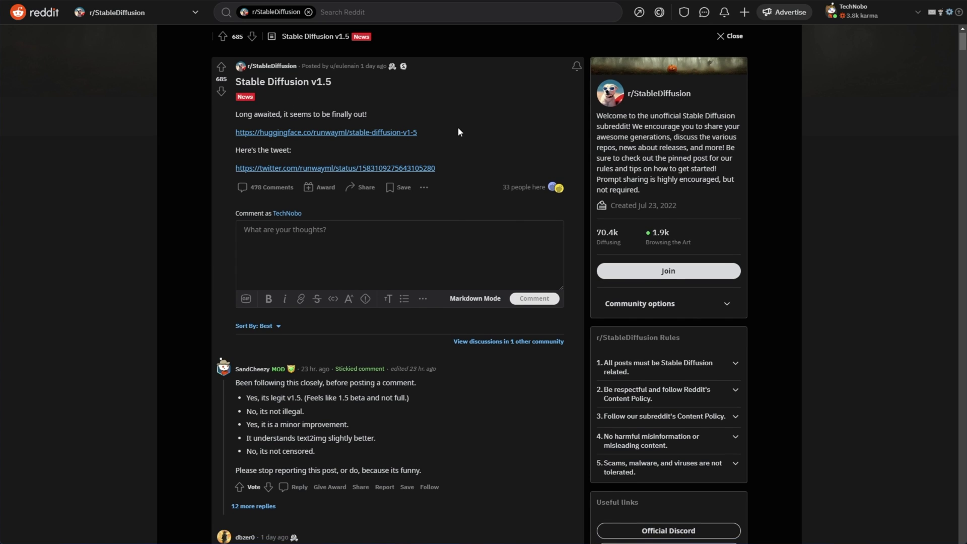
drag(418, 132, 235, 133)
drag(482, 168, 231, 174)
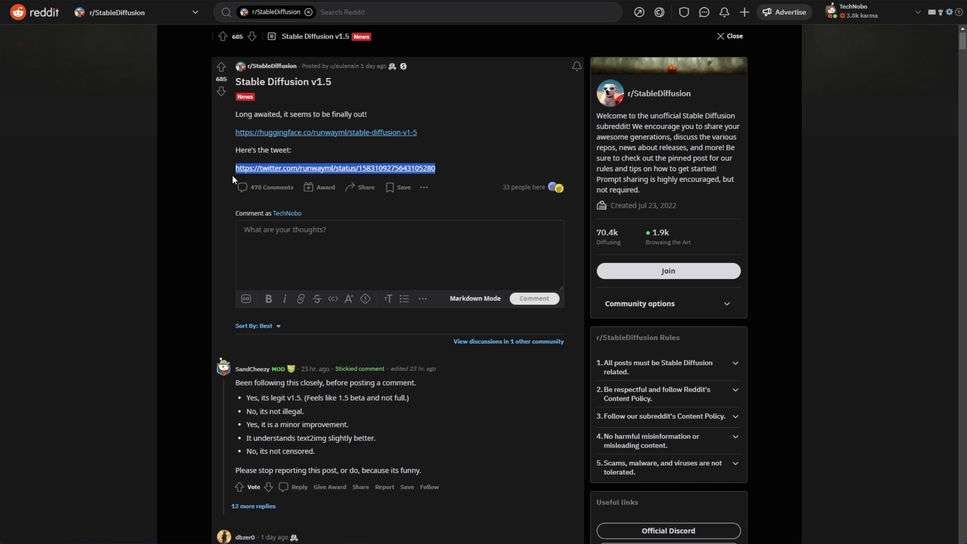
middle_click(456, 147)
scroll(456, 147, down, 3)
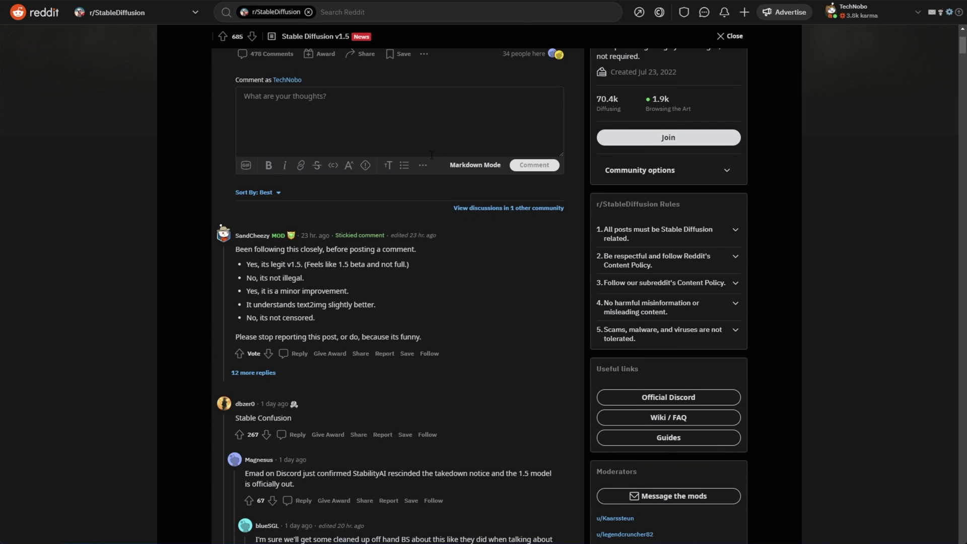
scroll(376, 187, down, 3)
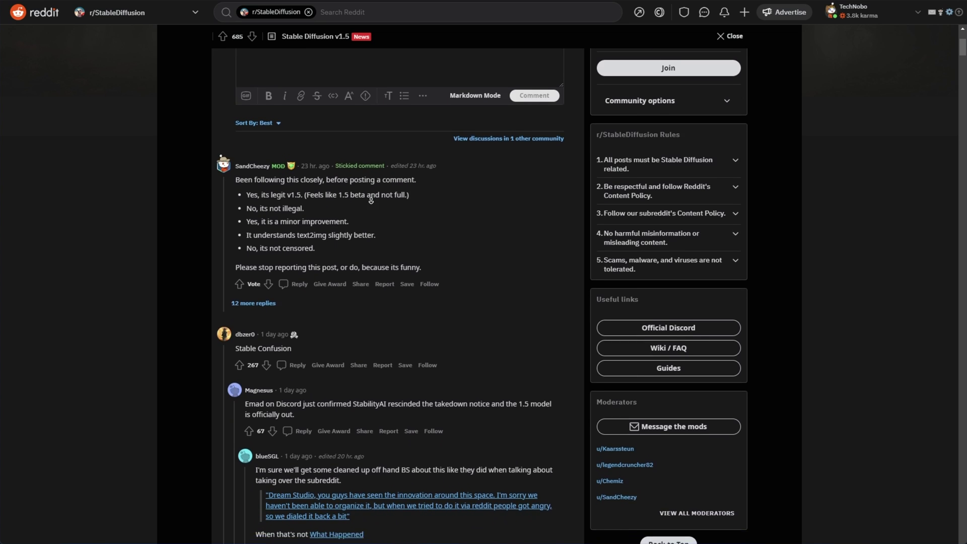
Highlight the moderator's answers: legit v1.5, not illegal, minor improvement, not censored.
drag(246, 121, 304, 121)
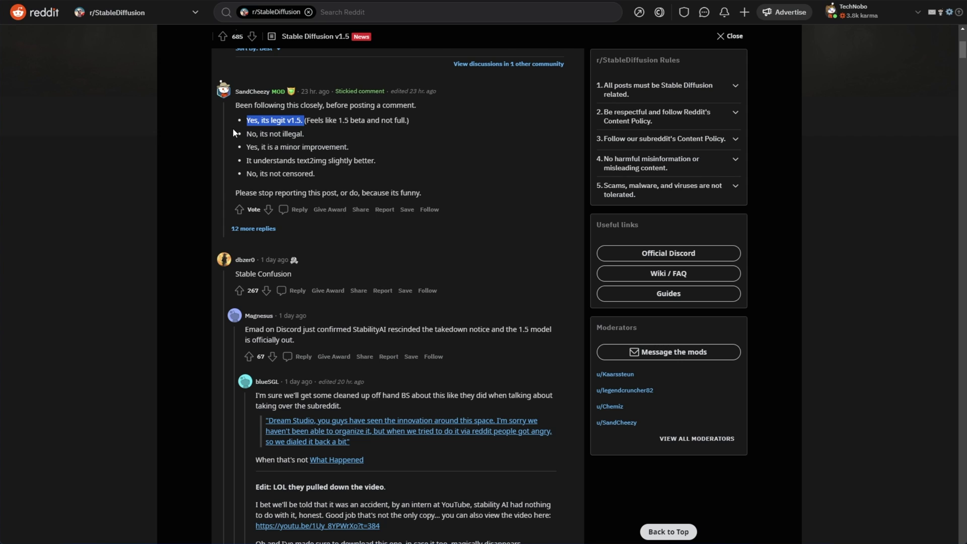
drag(235, 133, 322, 135)
drag(238, 147, 348, 147)
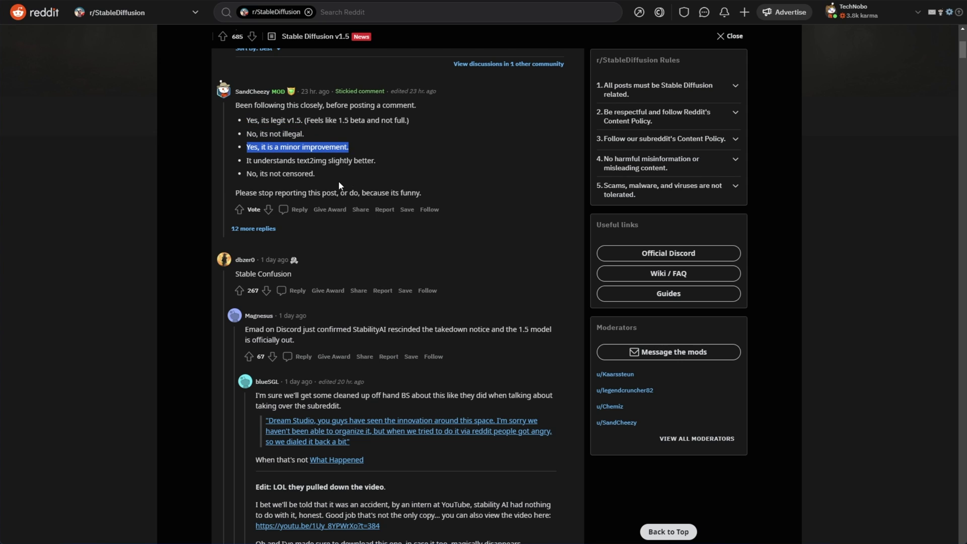
drag(245, 160, 375, 162)
drag(245, 175, 315, 174)
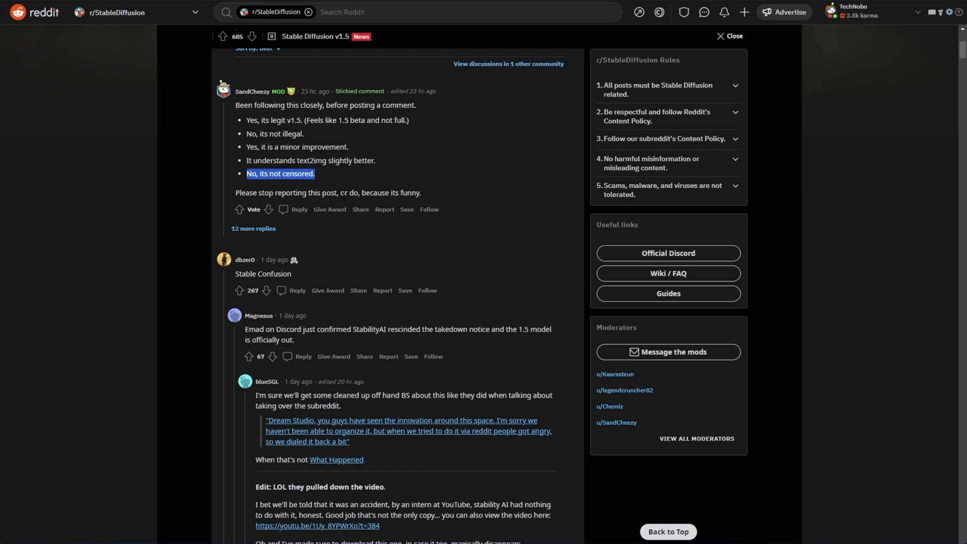
scroll(463, 194, down, 1)
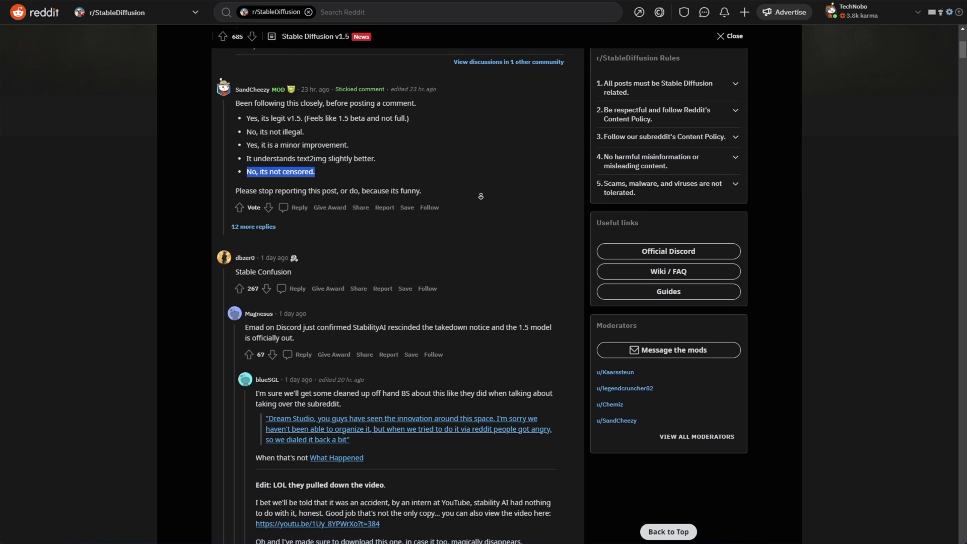
click(481, 195)
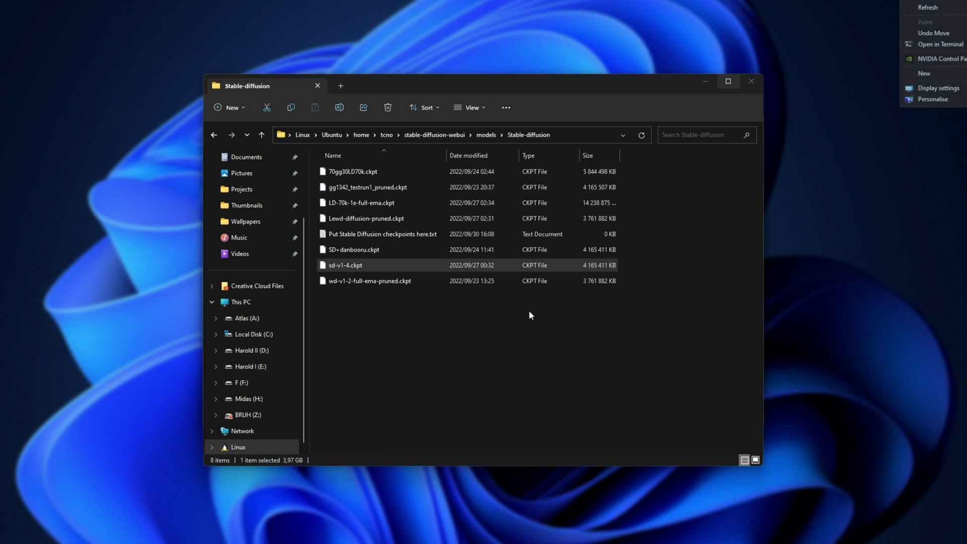
Paste v1-5-pruned.ckpt into models\Stable-diffusion, let the copy run, then minimize Explorer.
drag(578, 393, 532, 169)
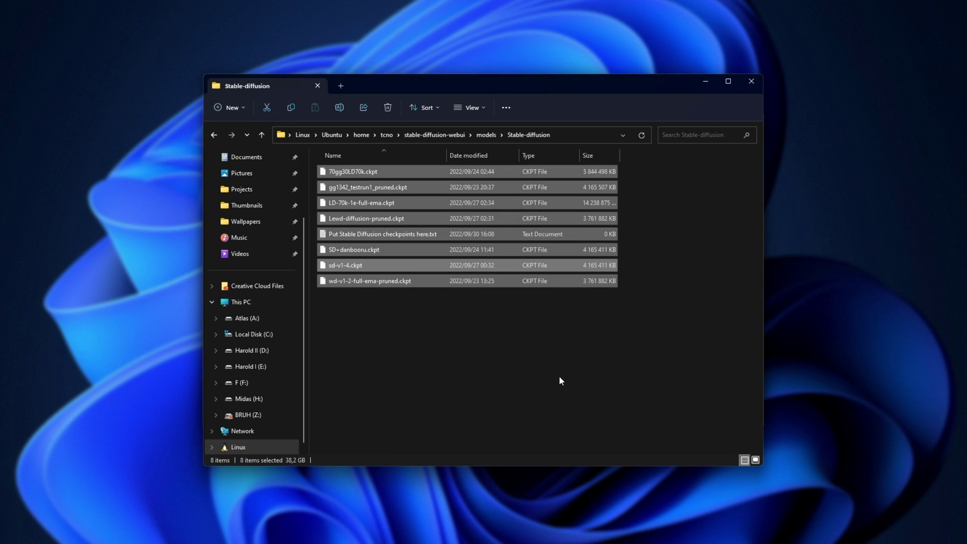
key(ctrl+v)
drag(248, 159, 507, 208)
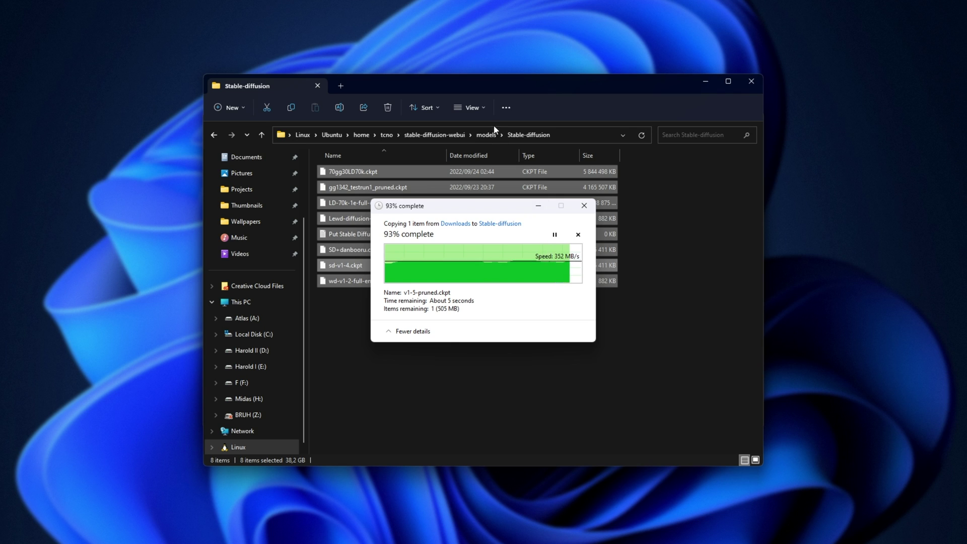
click(706, 83)
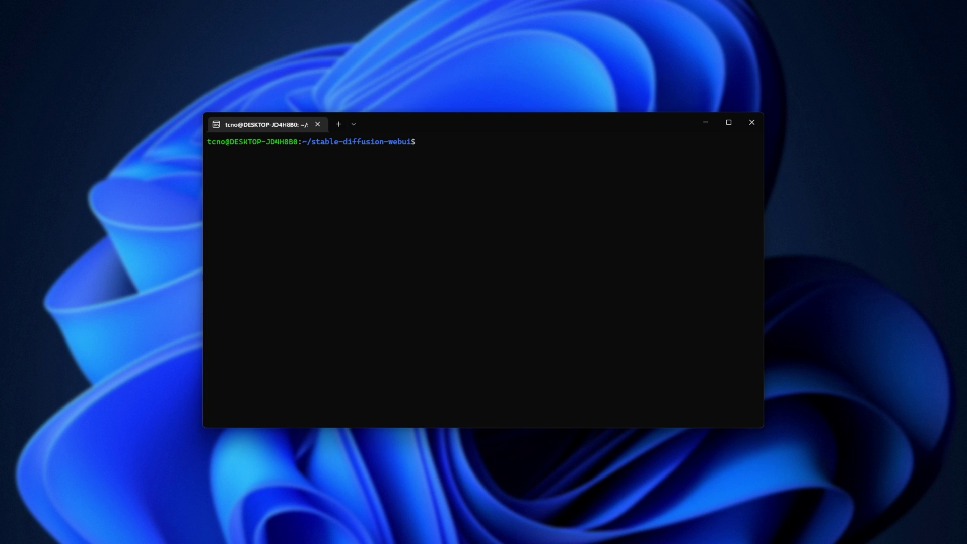
Rerun the webui launch command to start the web UI at 127.0.0.1:7860.
text(cd ~/stable-diffusion-webui && conda activate automatic && ./webui.sh)
key(Return)
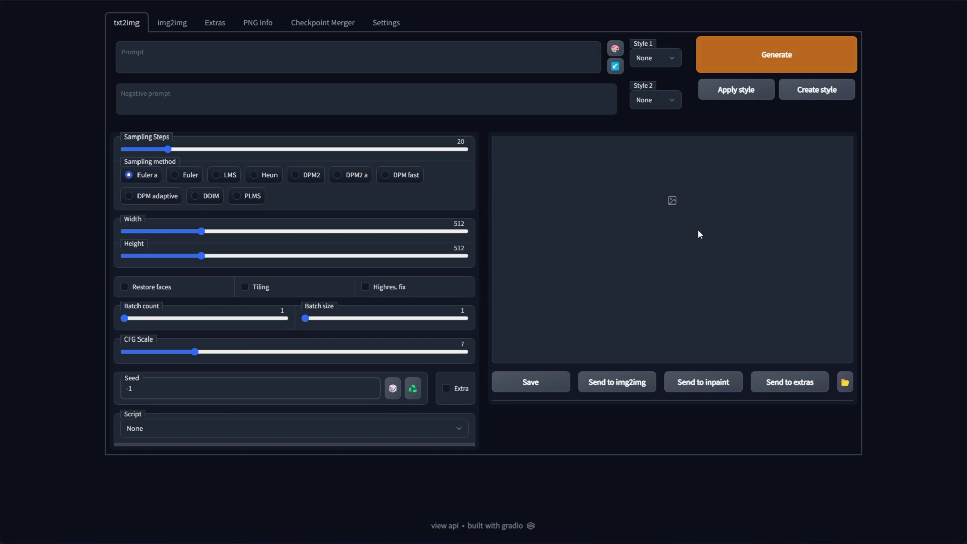
Set the Stable Diffusion checkpoint to v1-5-pruned.ckpt [a9263745] in Settings and apply it.
click(402, 29)
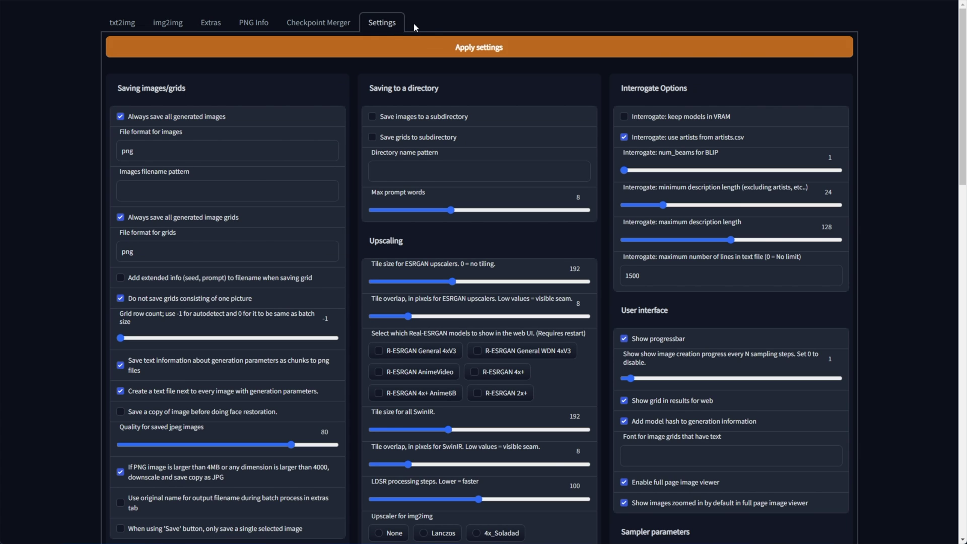
scroll(466, 138, down, 20)
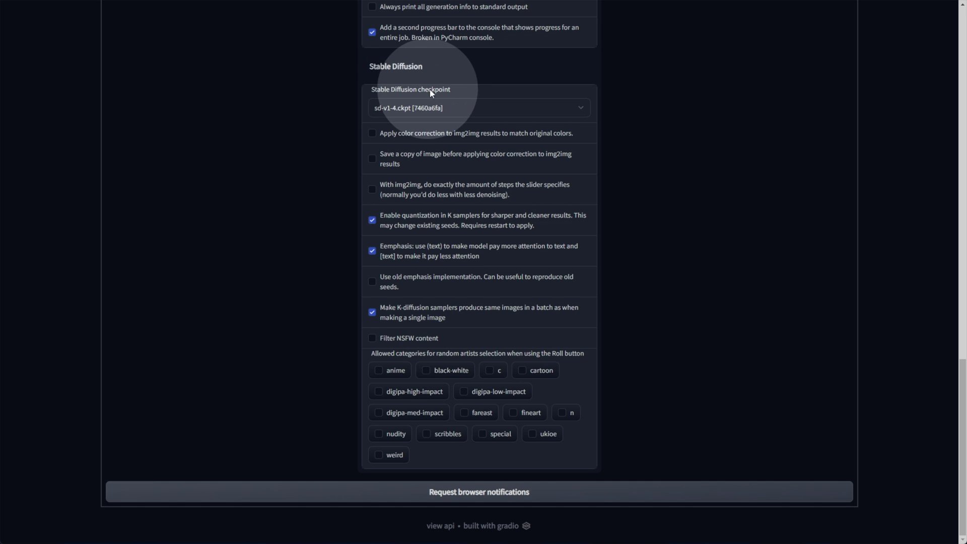
click(442, 107)
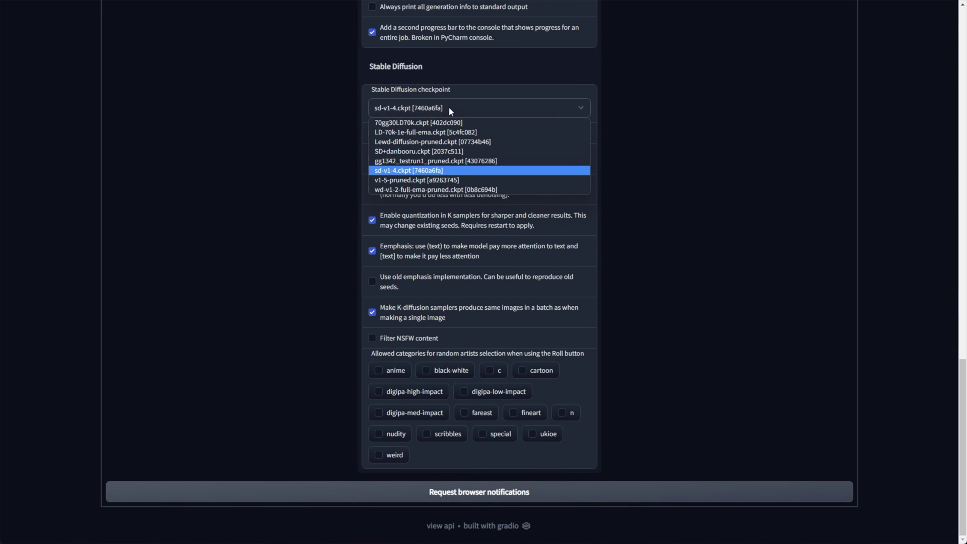
click(422, 181)
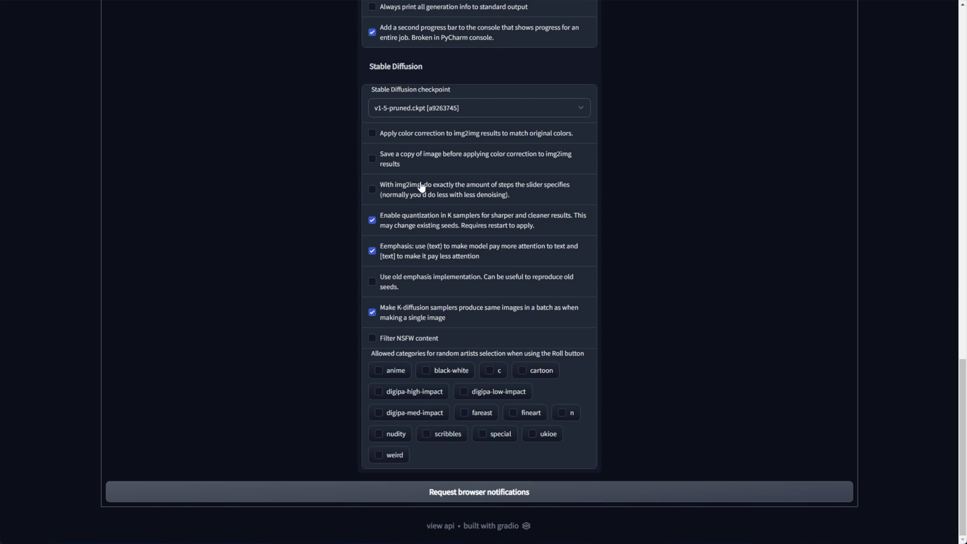
scroll(647, 393, up, 20)
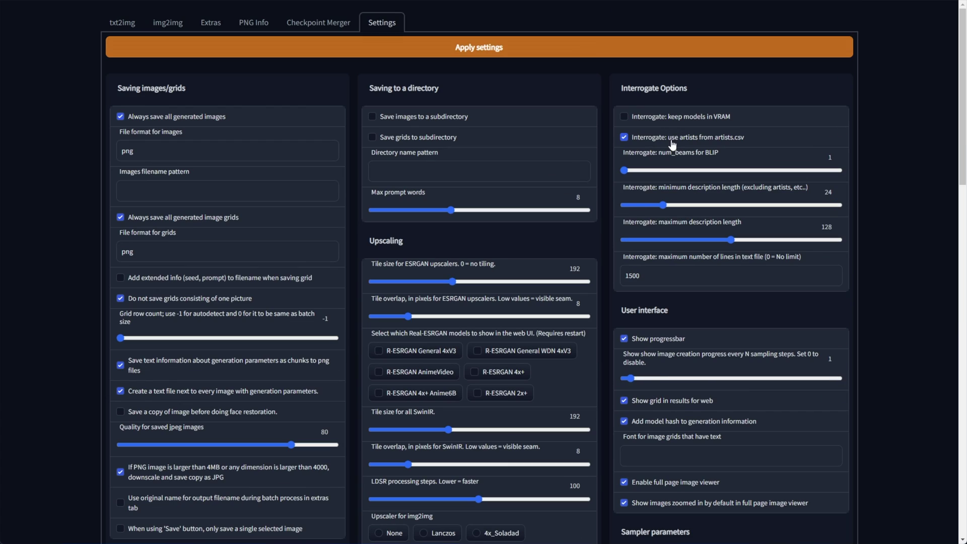
click(509, 47)
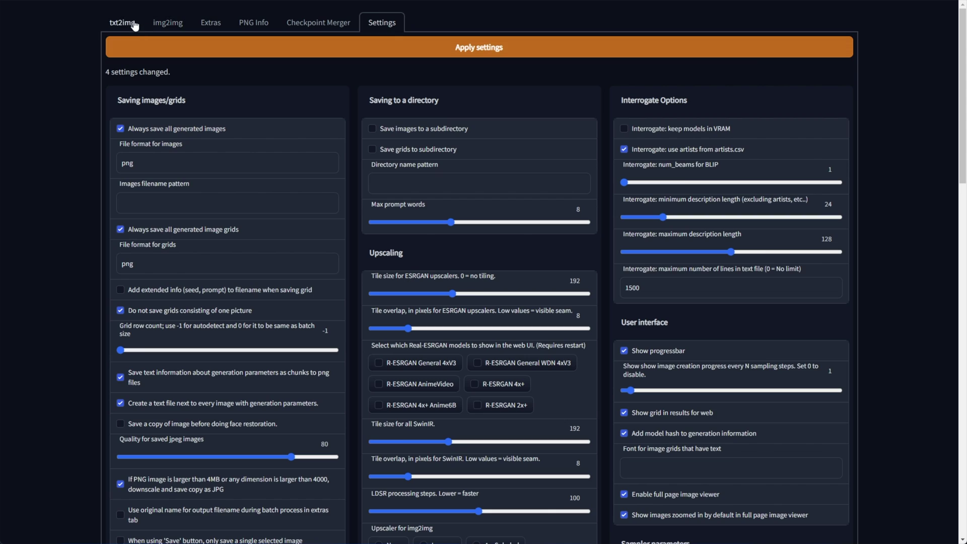
Switch back to the web UI's txt2img tab in the browser.
click(130, 23)
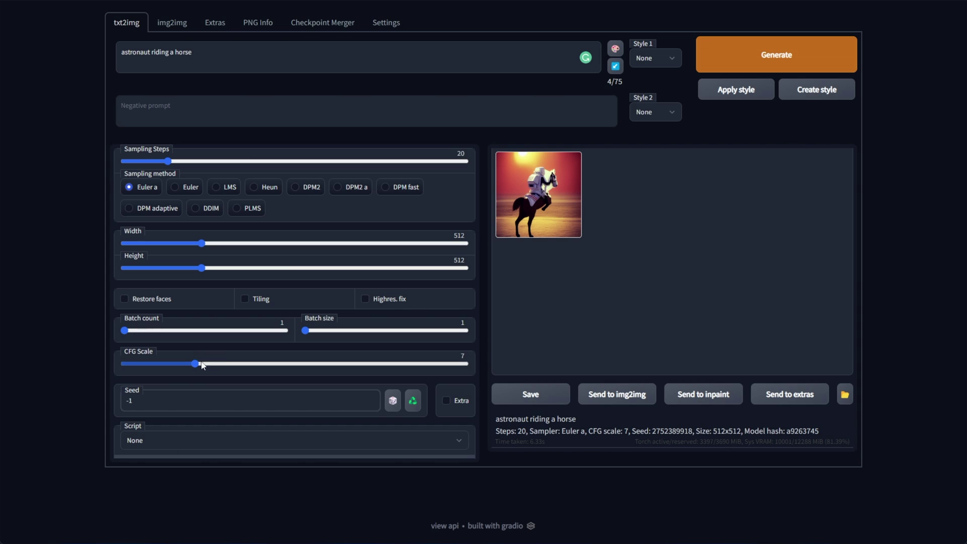
Generate four 'astronaut riding a horse' images at batch count 4, then select the prompt text for replacement.
drag(217, 332, 157, 331)
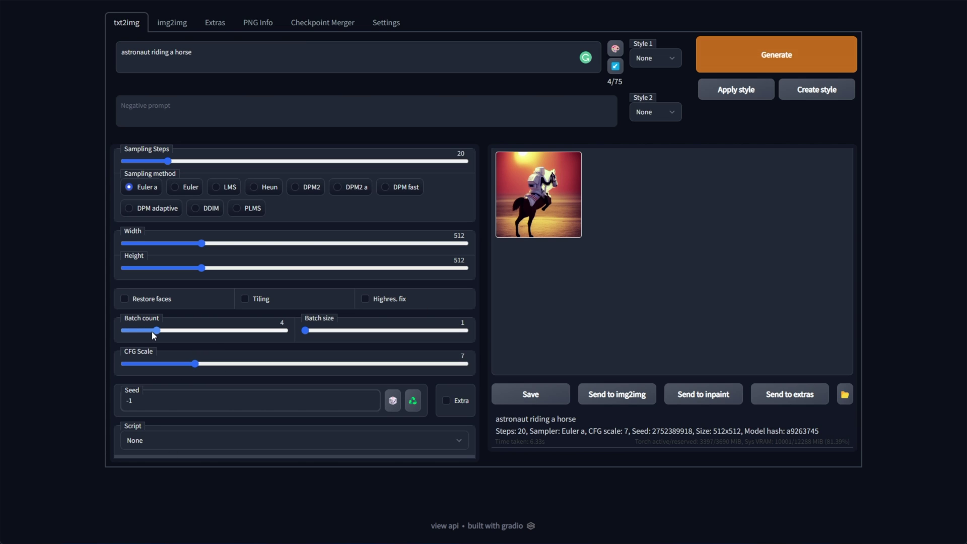
click(776, 55)
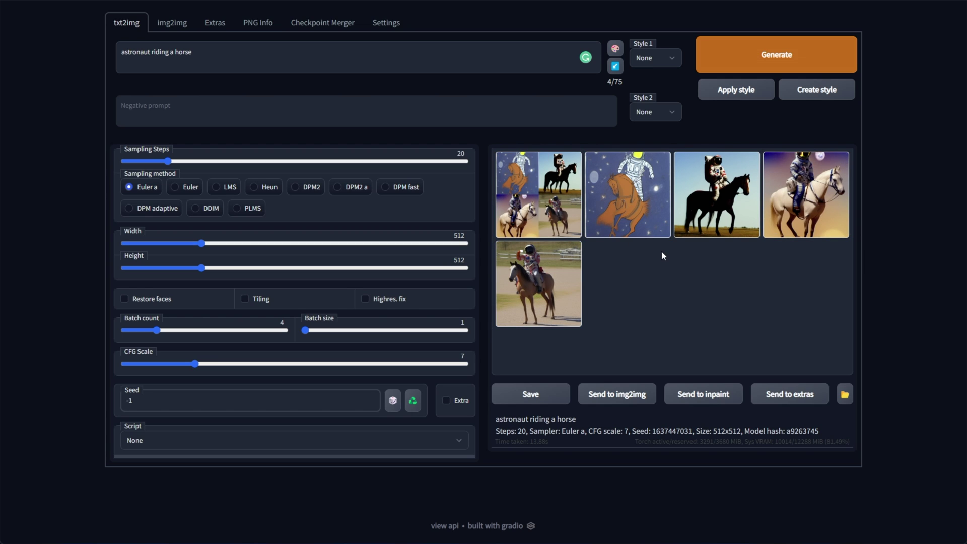
triple_click(521, 69)
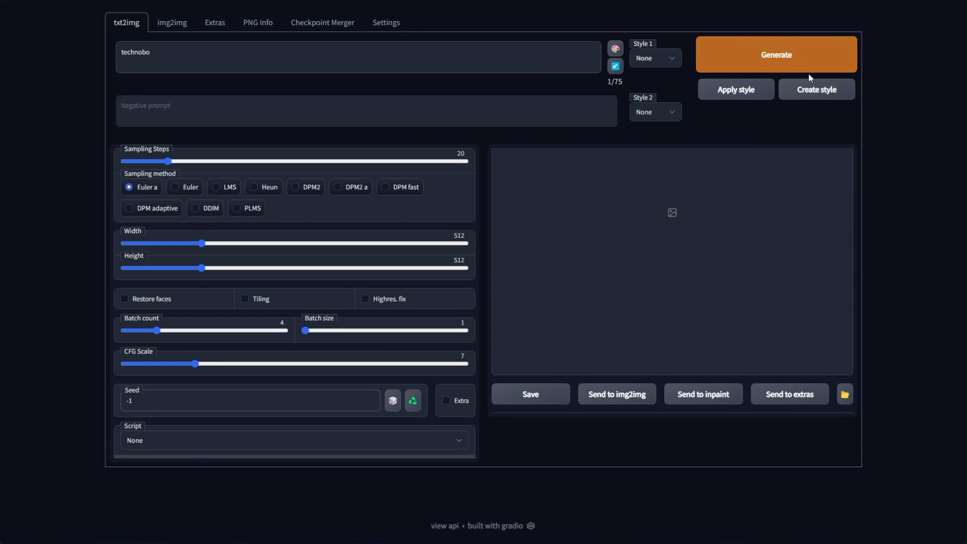
Generate four images from the 'technobo' prompt and preview one result at full size.
click(808, 70)
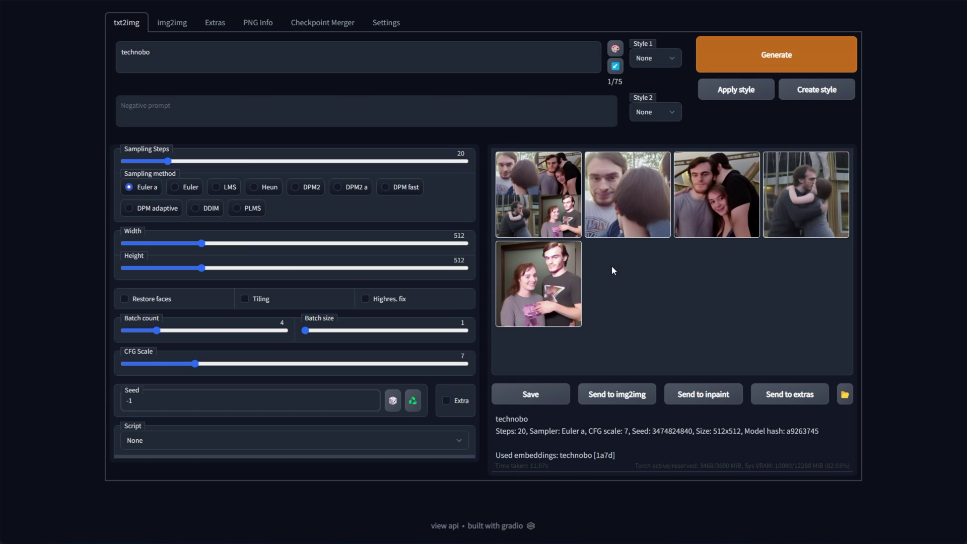
click(554, 288)
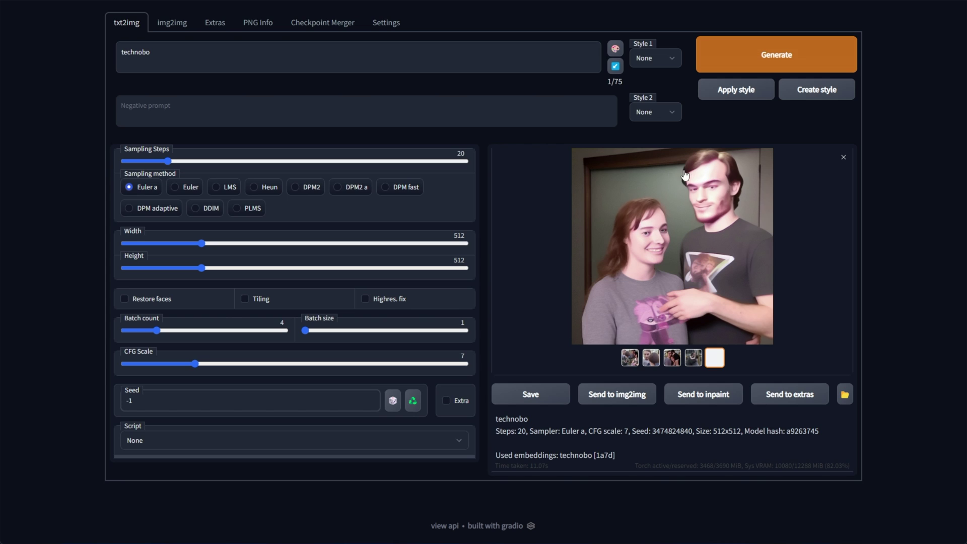
click(844, 158)
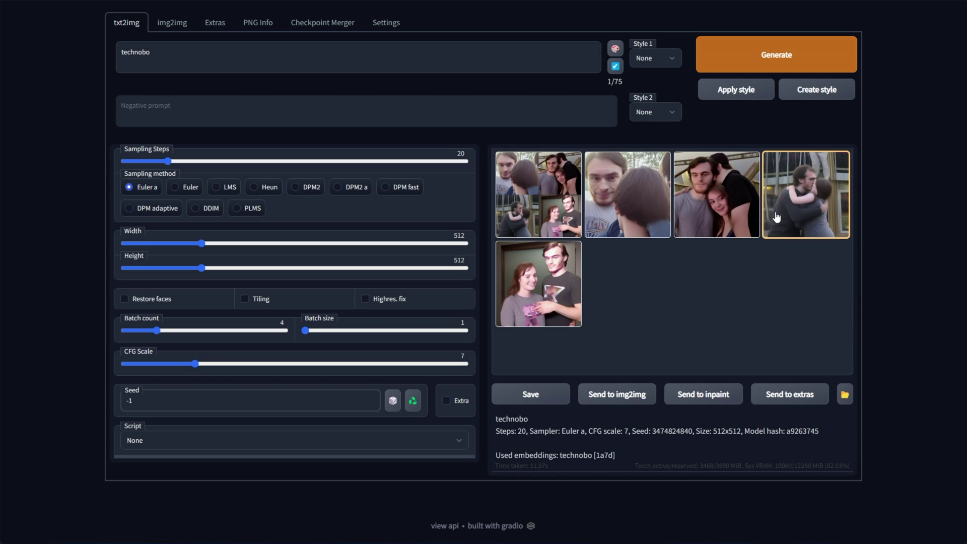
Confirm in Settings that v1-5-pruned is still the selected checkpoint, then return to txt2img.
click(386, 23)
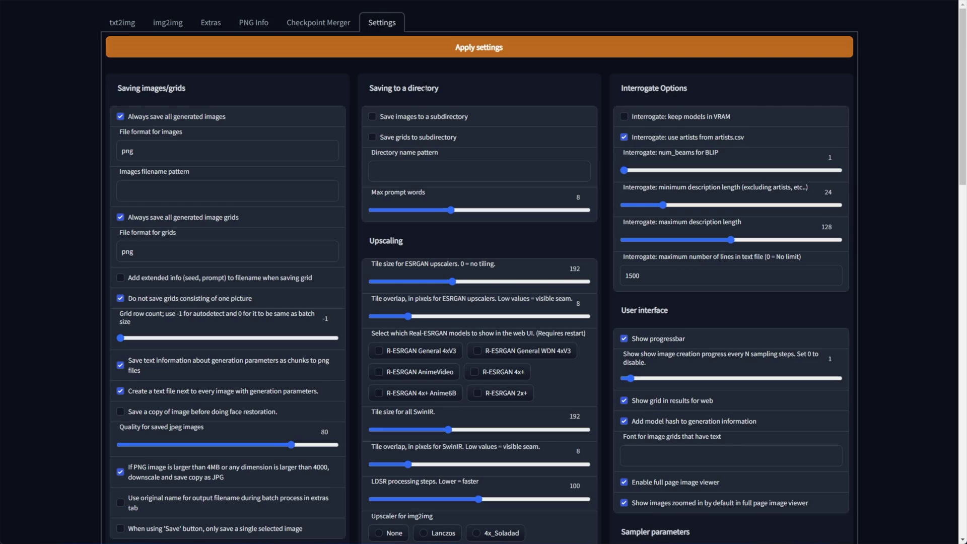
scroll(441, 155, down, 15)
scroll(441, 155, down, 5)
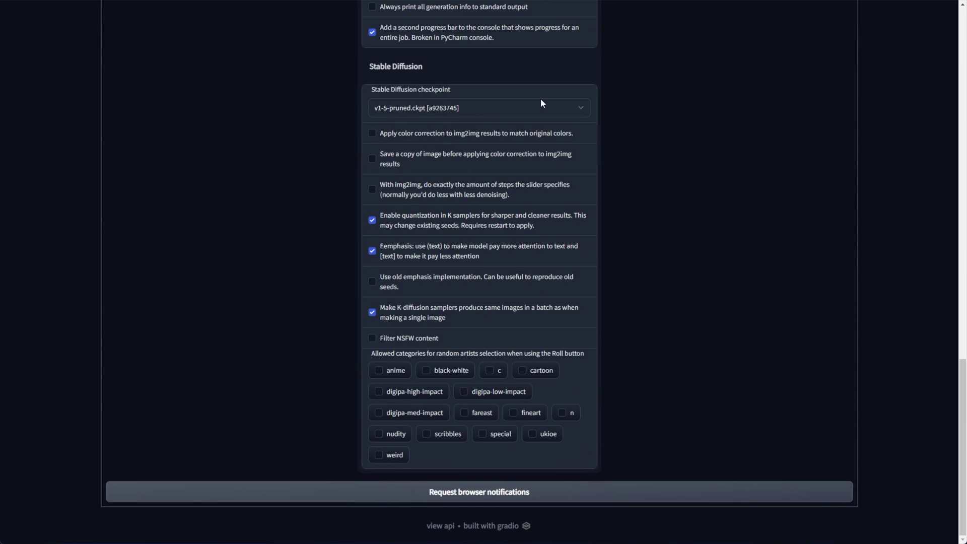
scroll(698, 414, up, 20)
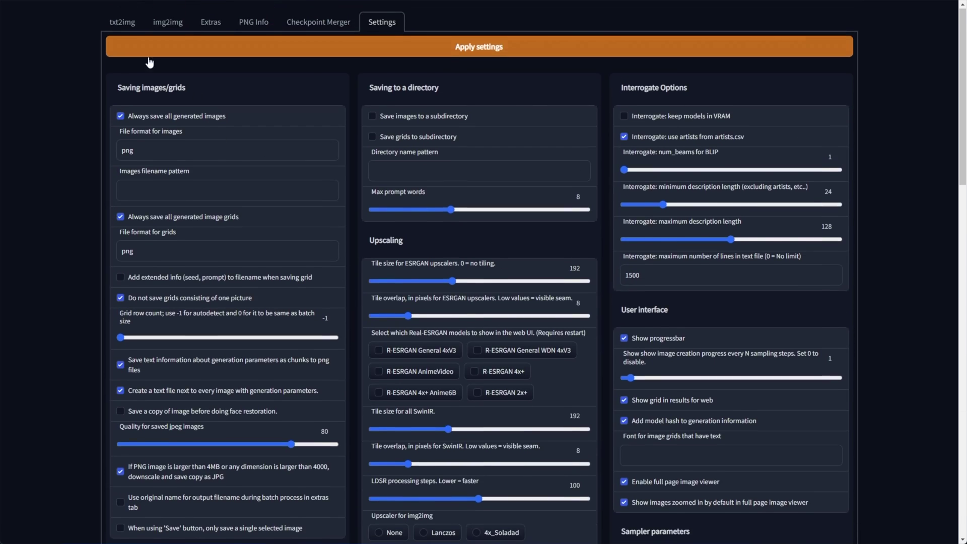
click(127, 23)
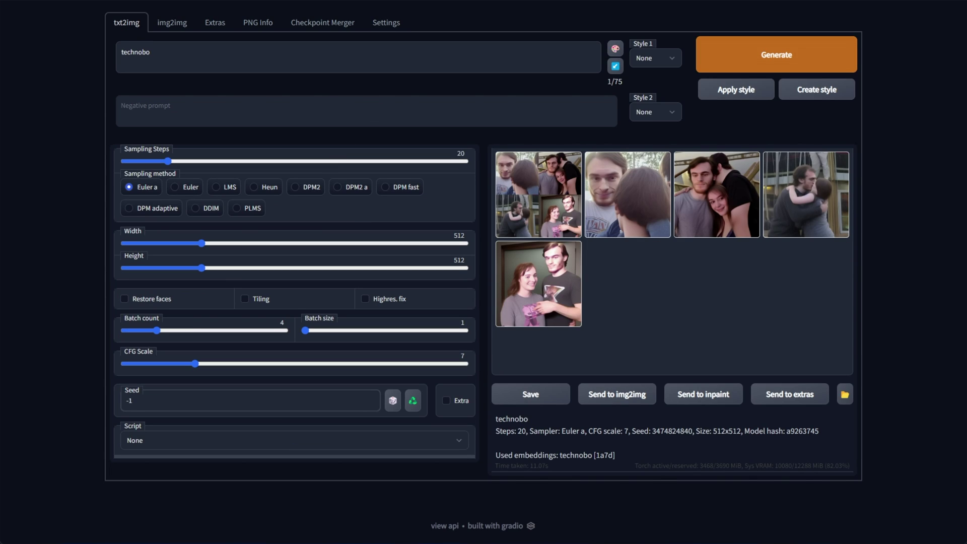